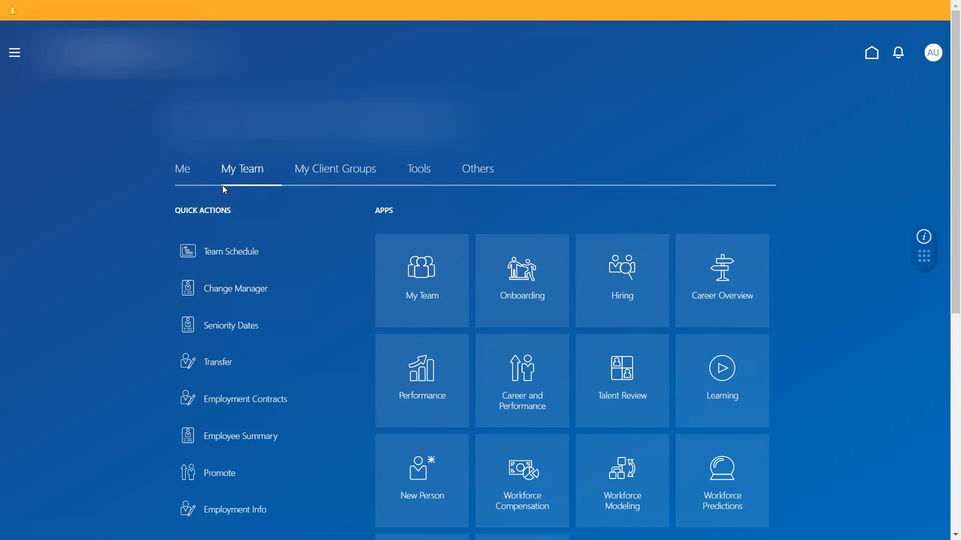
Open My Team and list the direct reports of AU Manager 1.
left_click(433, 268)
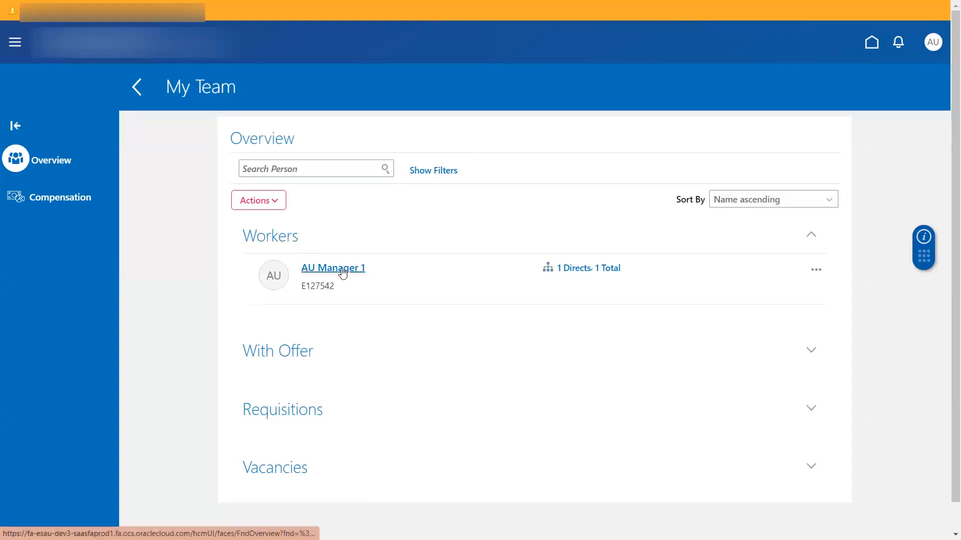
left_click(312, 266)
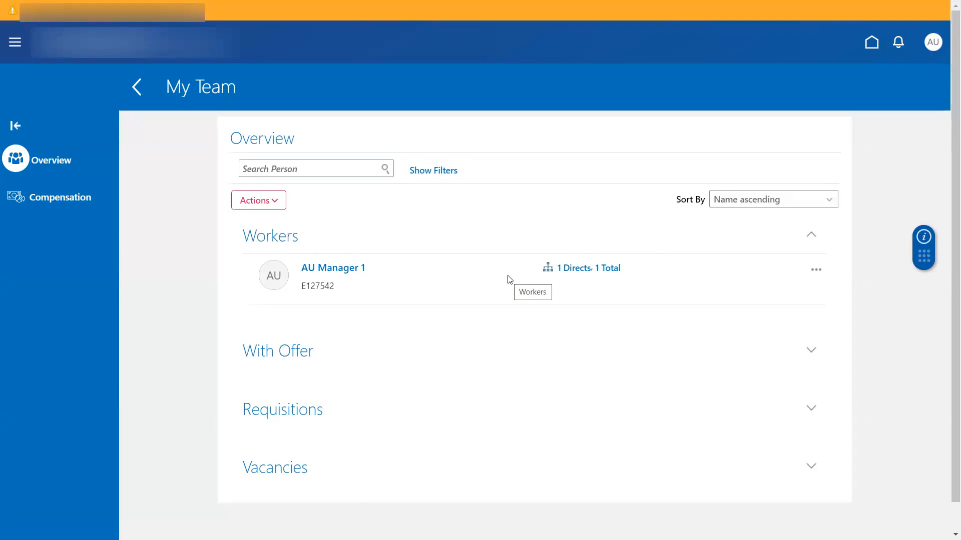
left_click(573, 271)
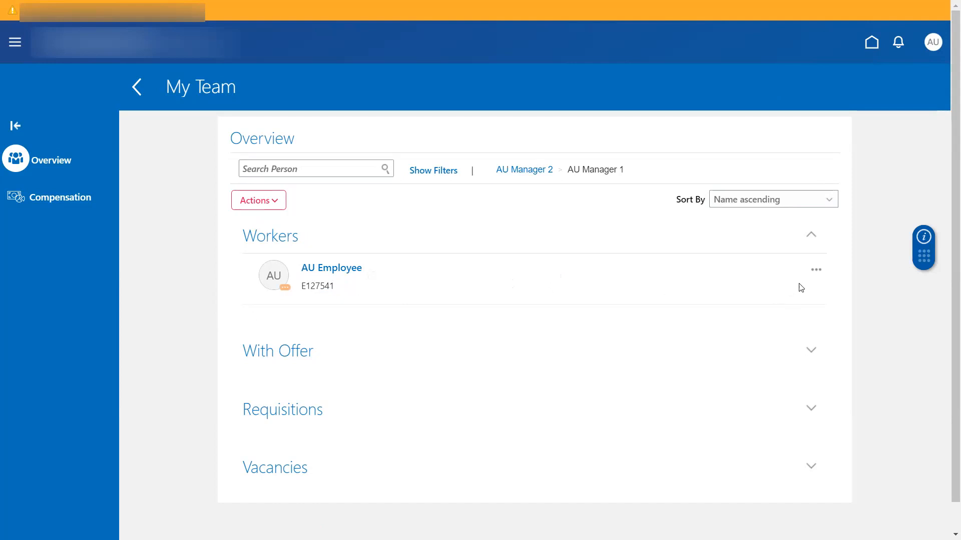
Examine the list of actions available for AU Employee.
left_click(816, 270)
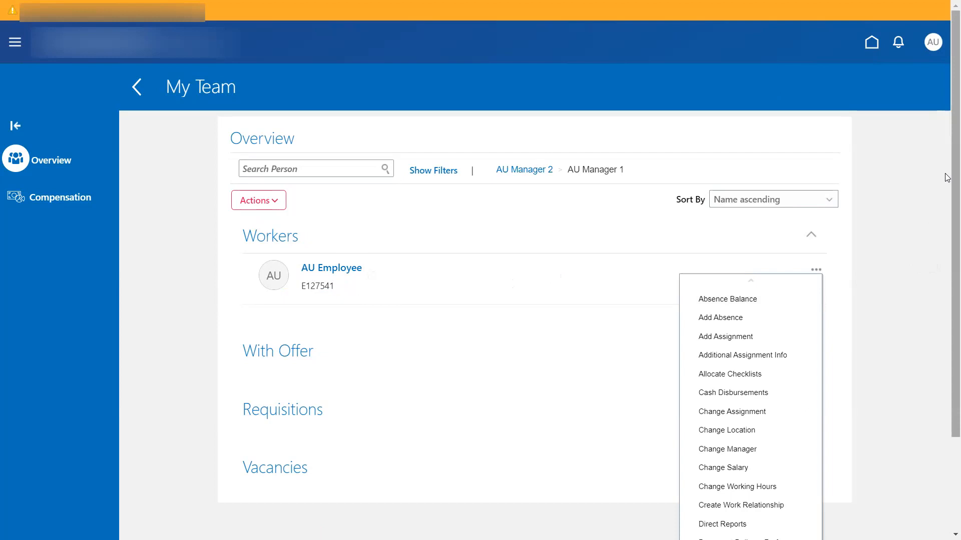
scroll(947, 178, "down", 3)
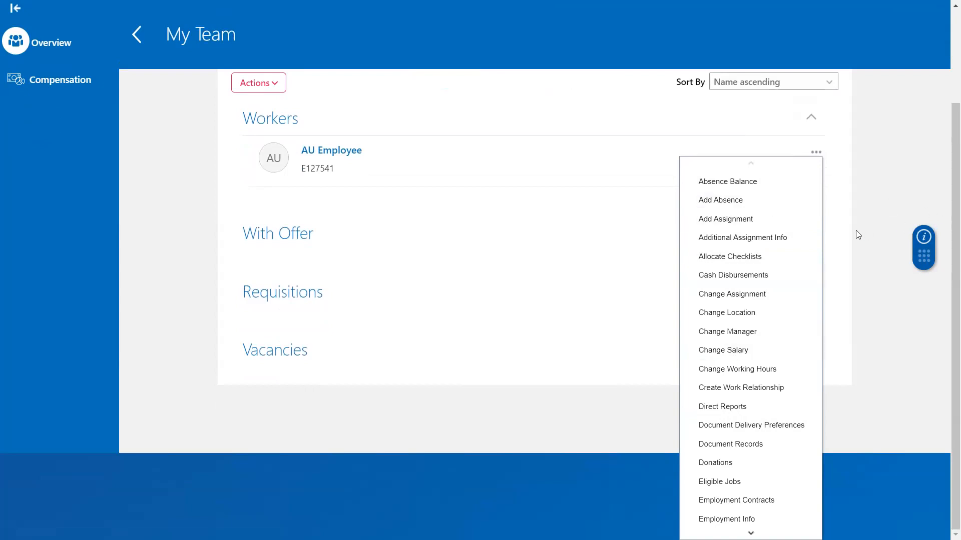
scroll(944, 185, "up", 2)
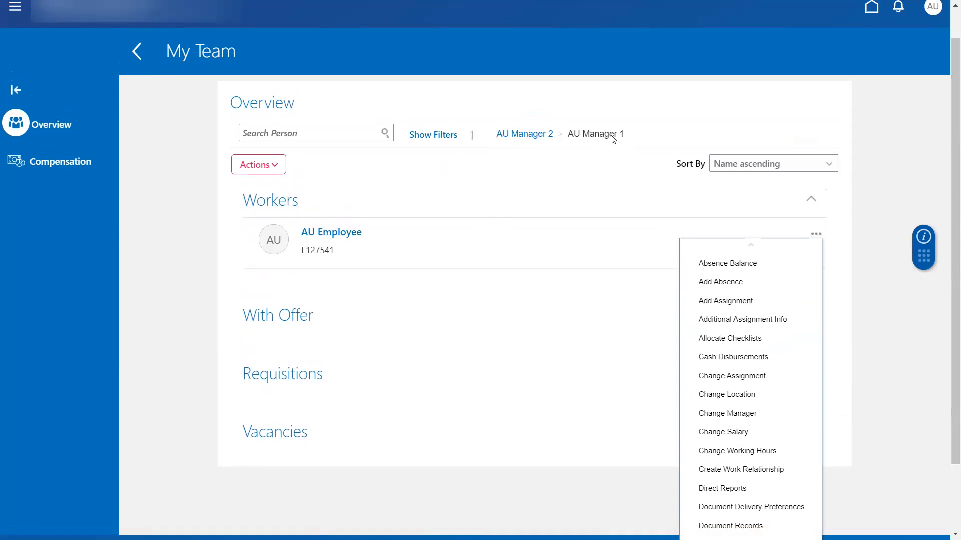
Return to AU Manager 2's team and start an Annual Leave absence for AU Manager 1.
left_click(531, 136)
left_click(535, 138)
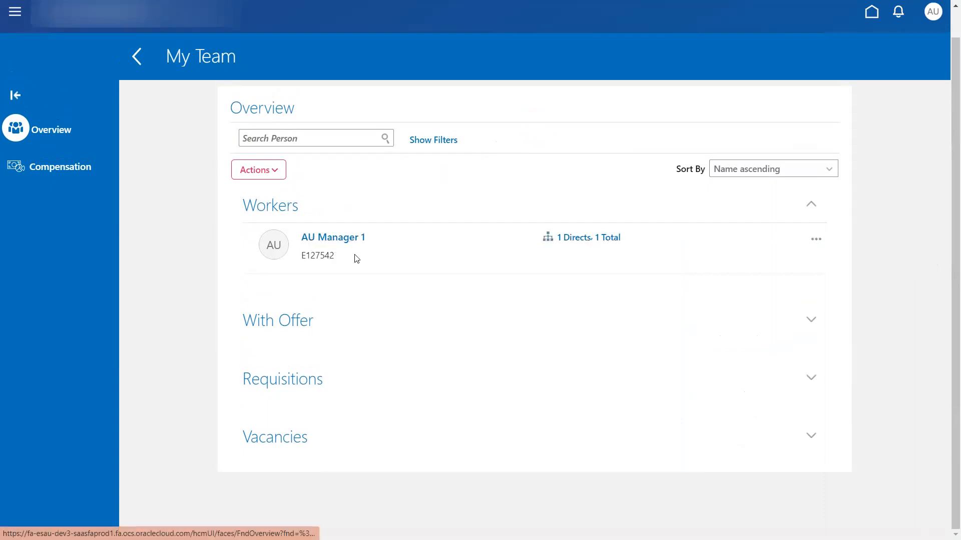
left_click(812, 241)
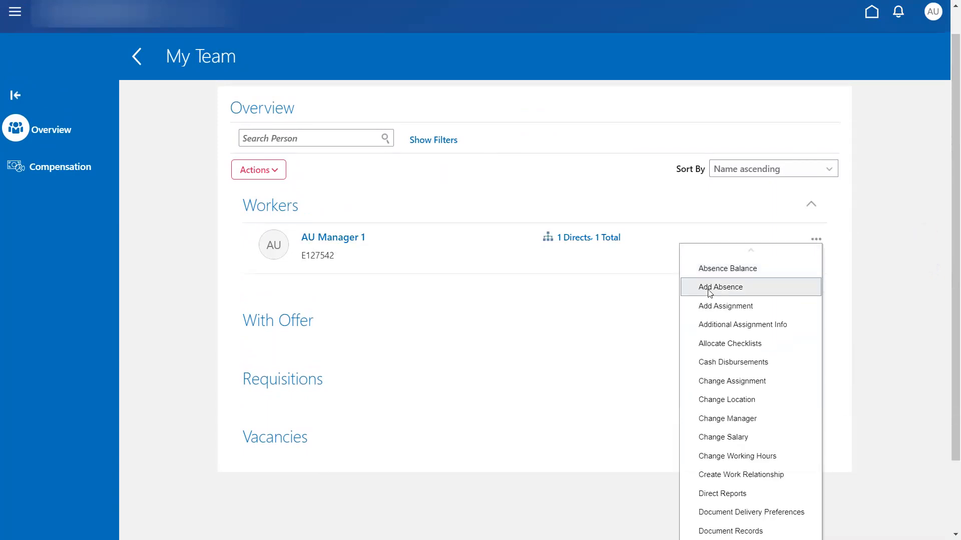
left_click(707, 290)
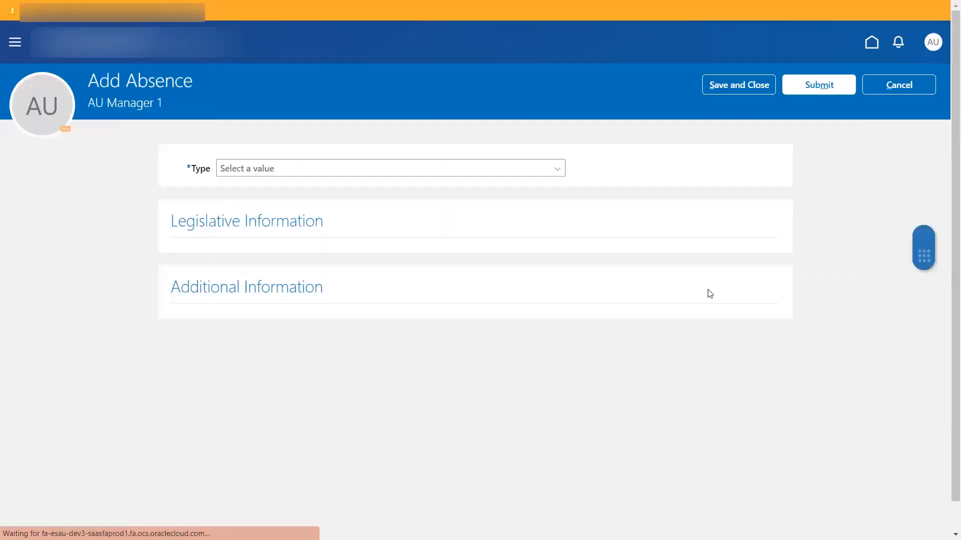
left_click(412, 167)
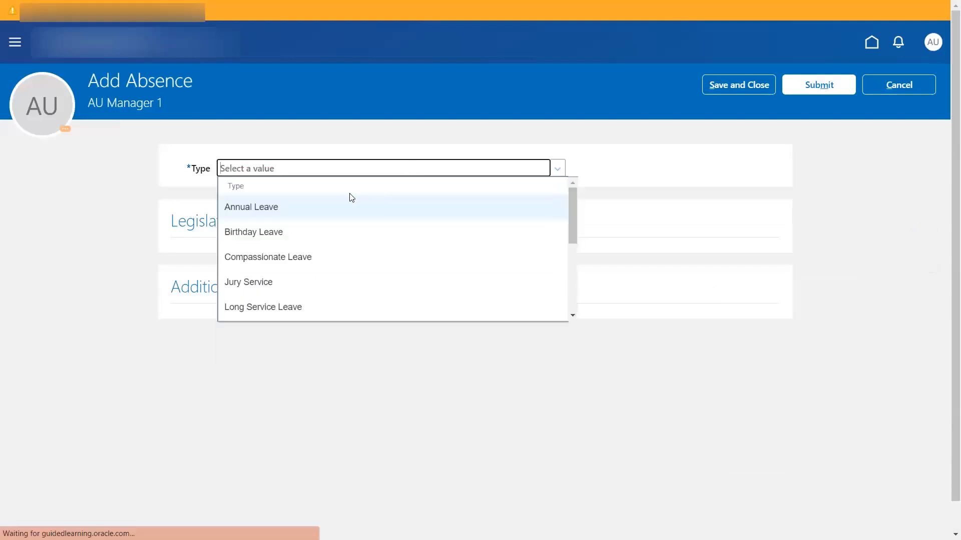
left_click(321, 209)
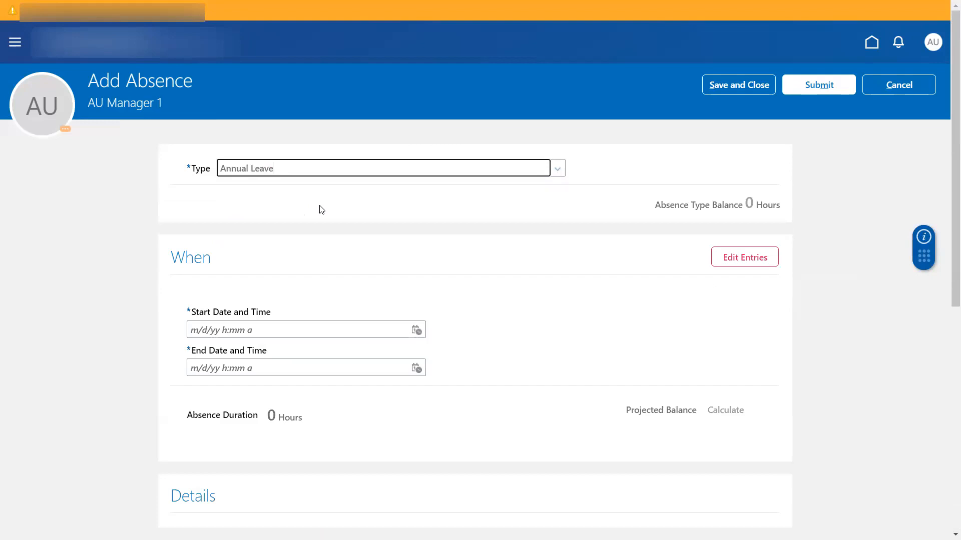
Set both the start and end dates of the manager's absence to 12/14/22.
left_click(418, 332)
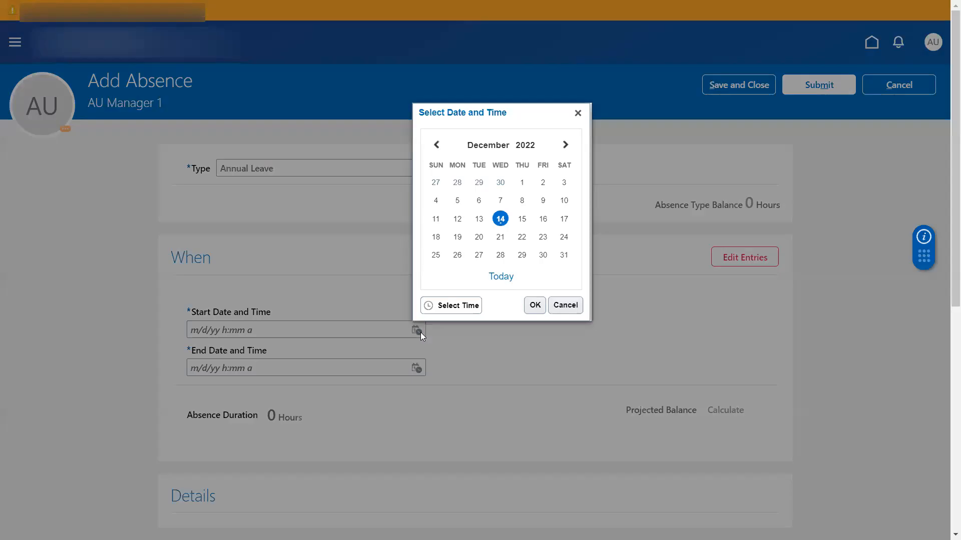
left_click(504, 220)
left_click(535, 306)
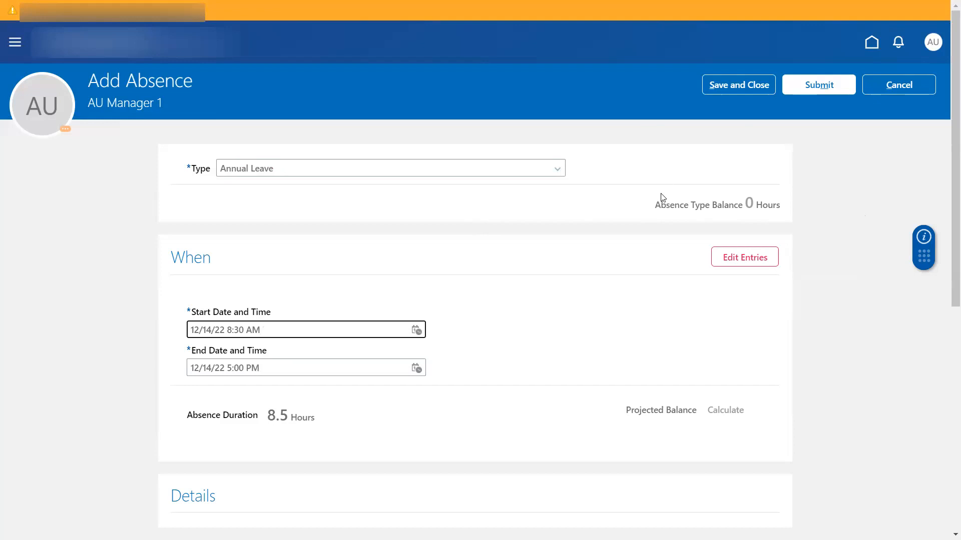
left_click(416, 369)
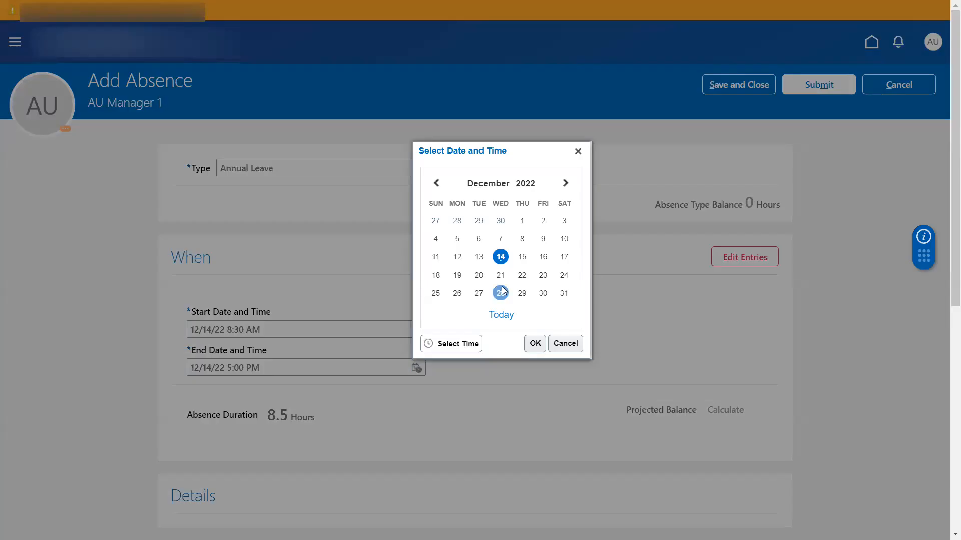
left_click(535, 343)
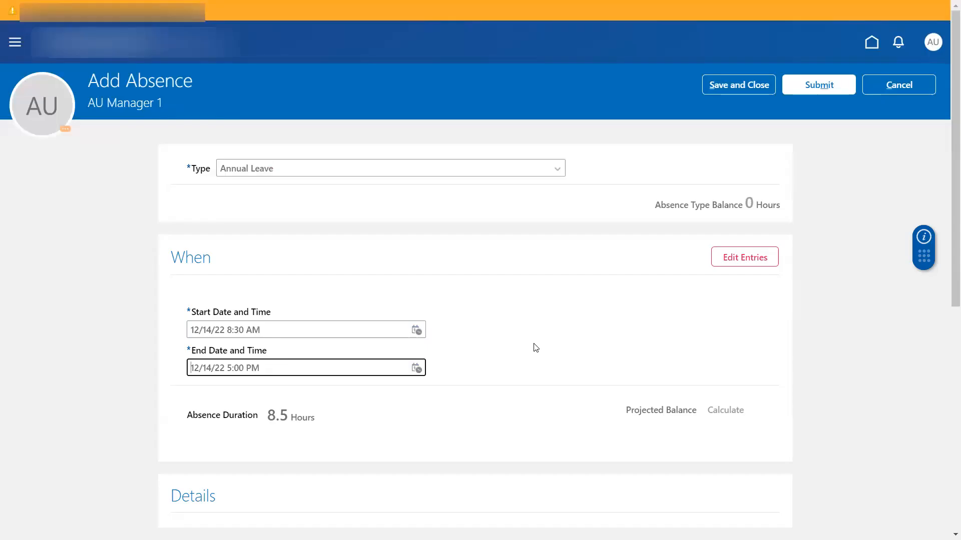
Try to submit the manager's annual leave, and cancel the absence entry.
left_click_drag(946, 239, 925, 220)
left_click(799, 88)
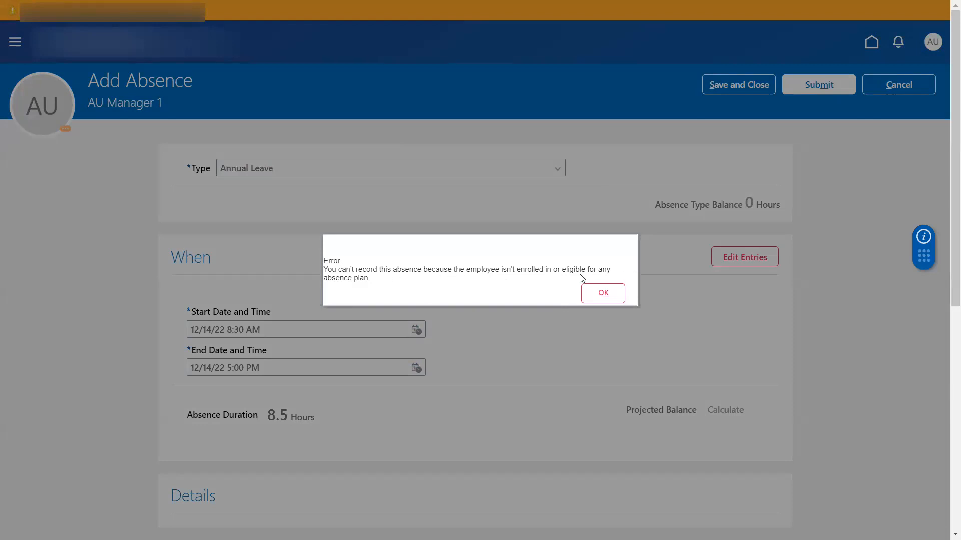
left_click(603, 293)
left_click(906, 88)
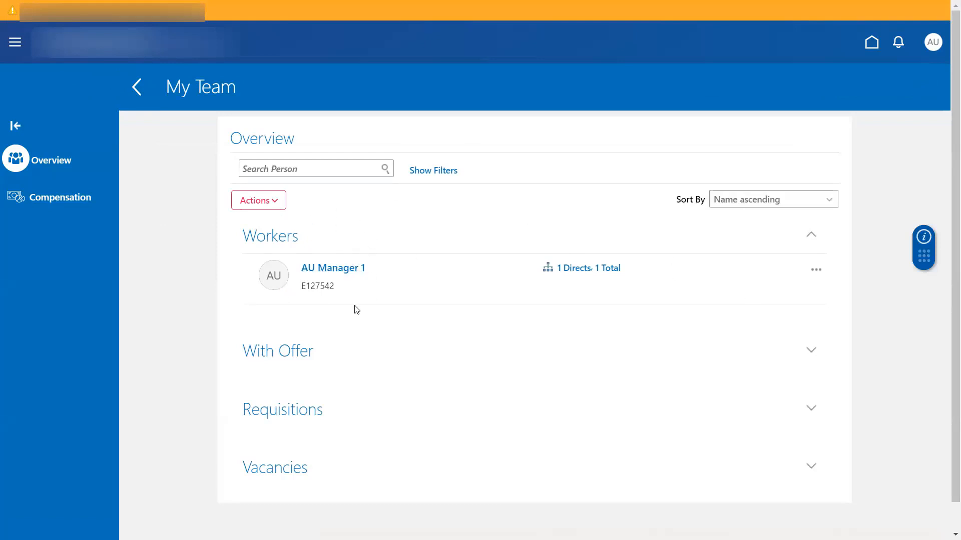
List AU Manager 1's direct reports and start an Annual Leave absence for AU Employee.
left_click(579, 275)
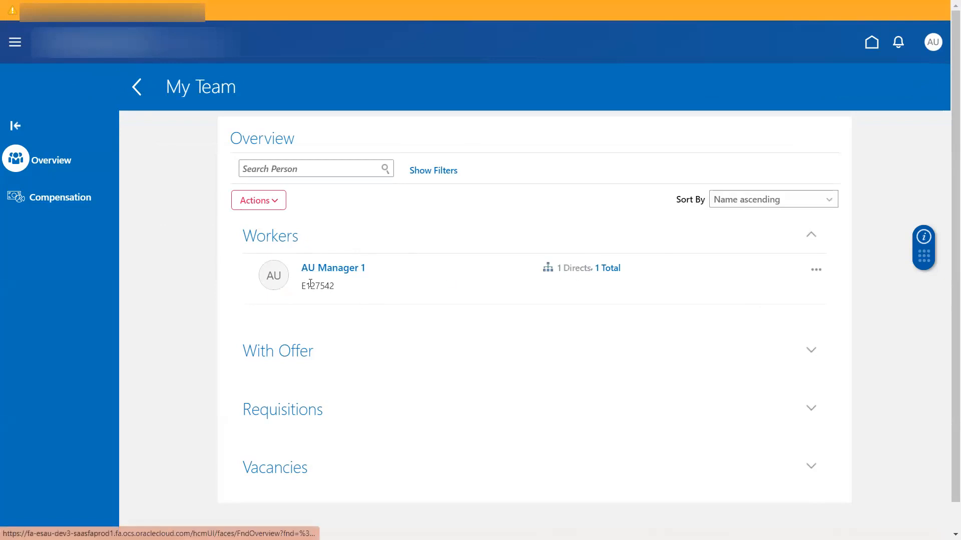
left_click(816, 270)
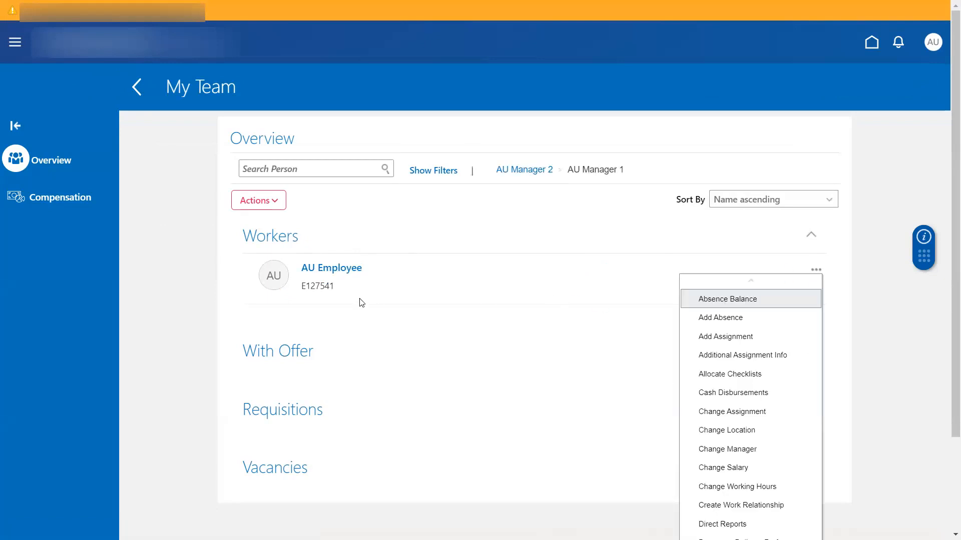
left_click(724, 317)
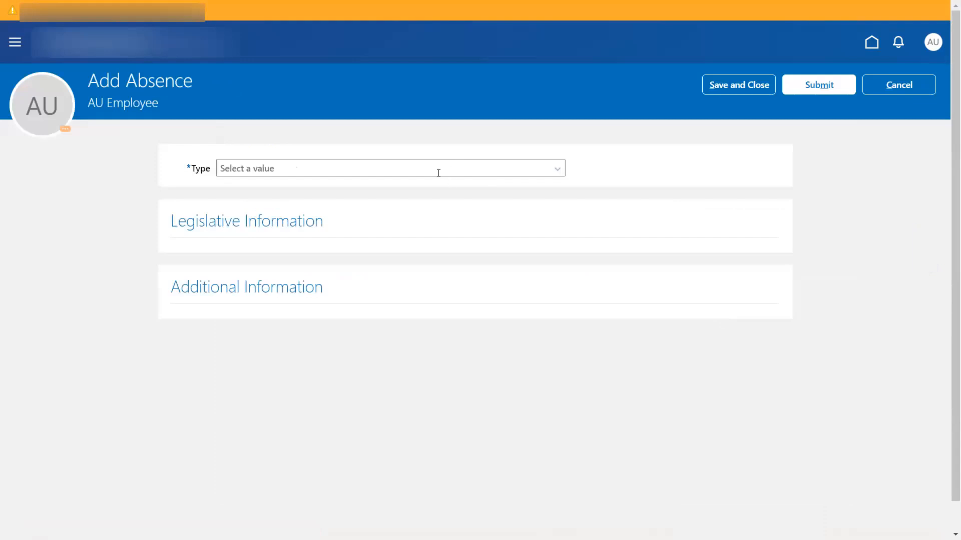
left_click(433, 168)
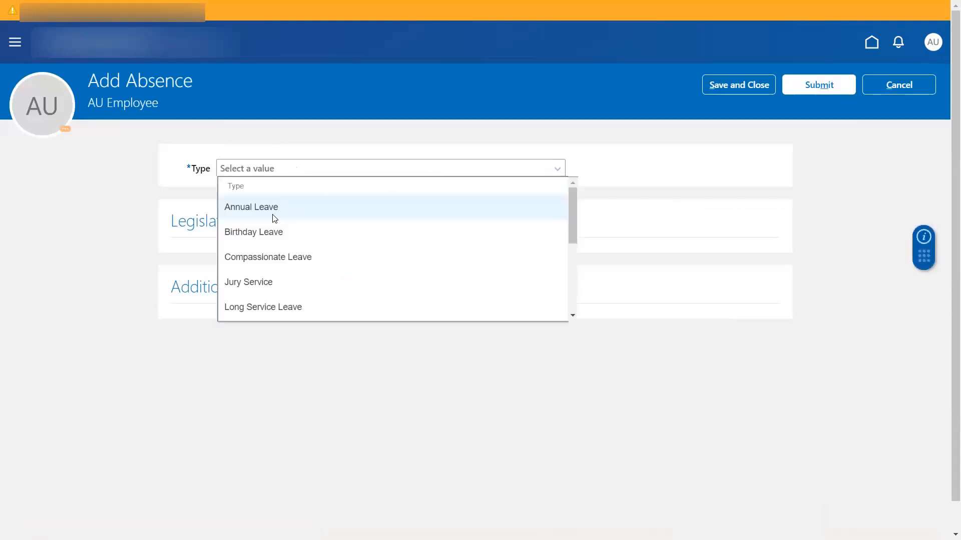
left_click(273, 215)
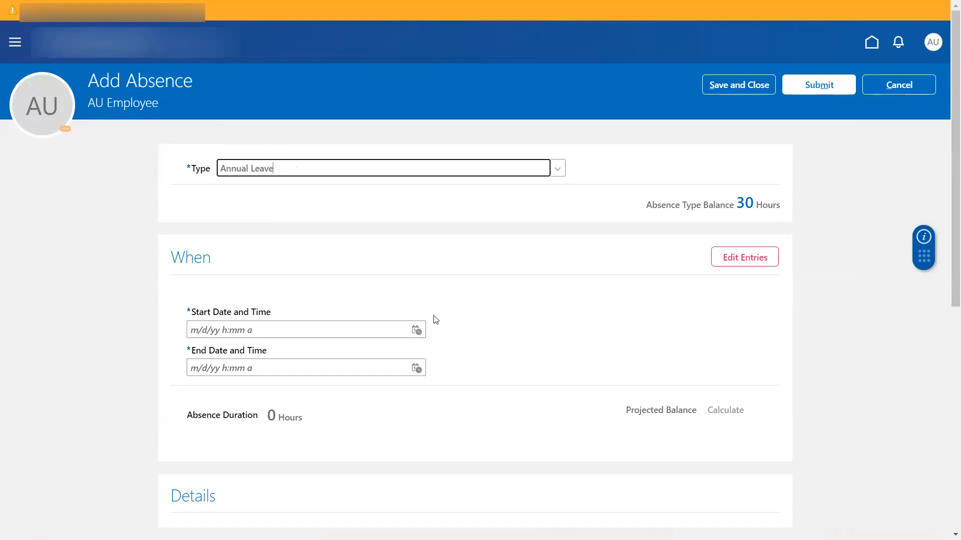
Set the employee's absence to start on 12/14/22 and end on 12/15/22.
left_click(417, 330)
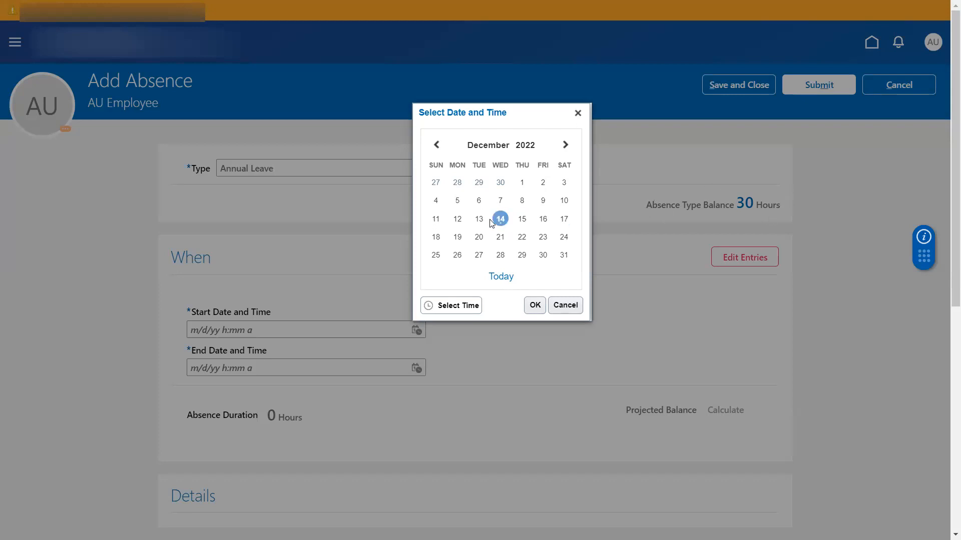
left_click(535, 305)
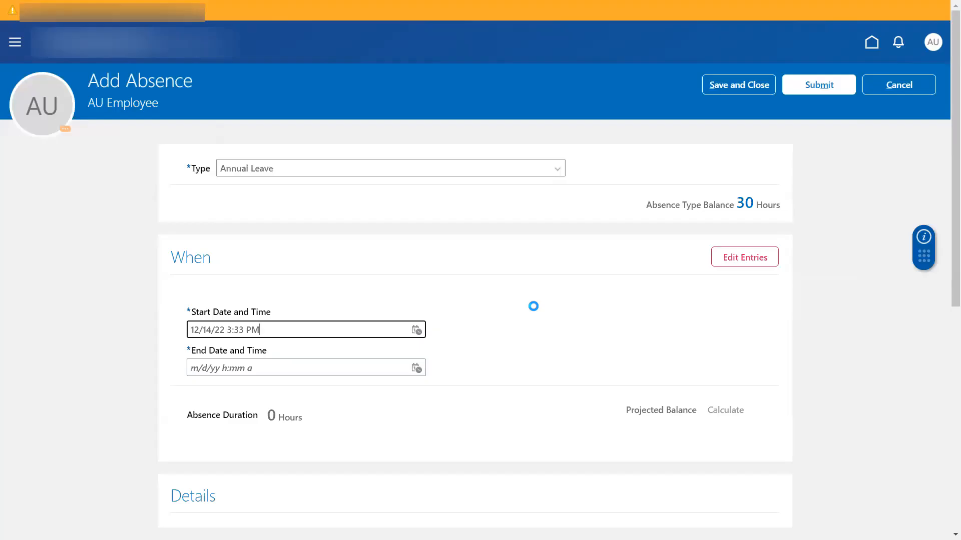
left_click(416, 369)
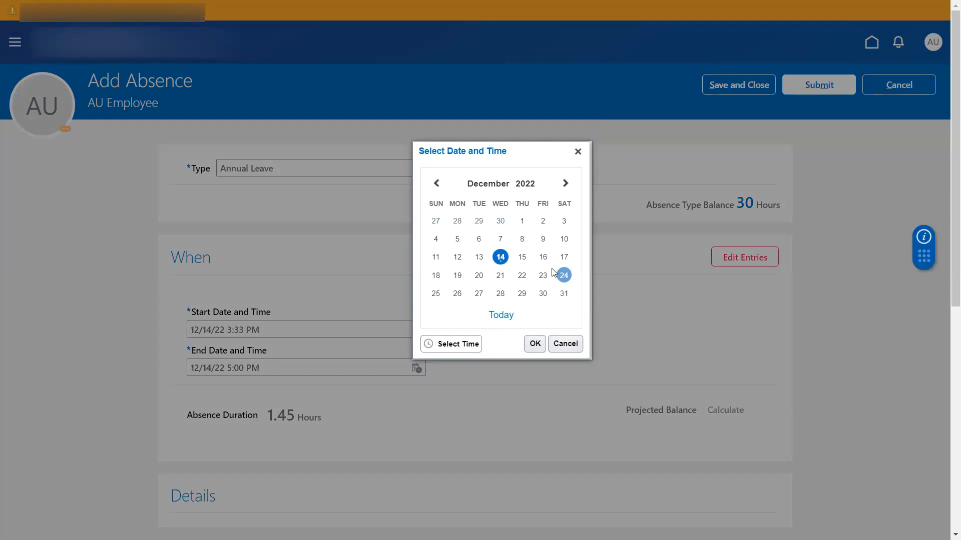
left_click(522, 260)
left_click(534, 344)
Add the comment "Annual leave" to the employee's absence and submit it.
left_click_drag(946, 256, 947, 342)
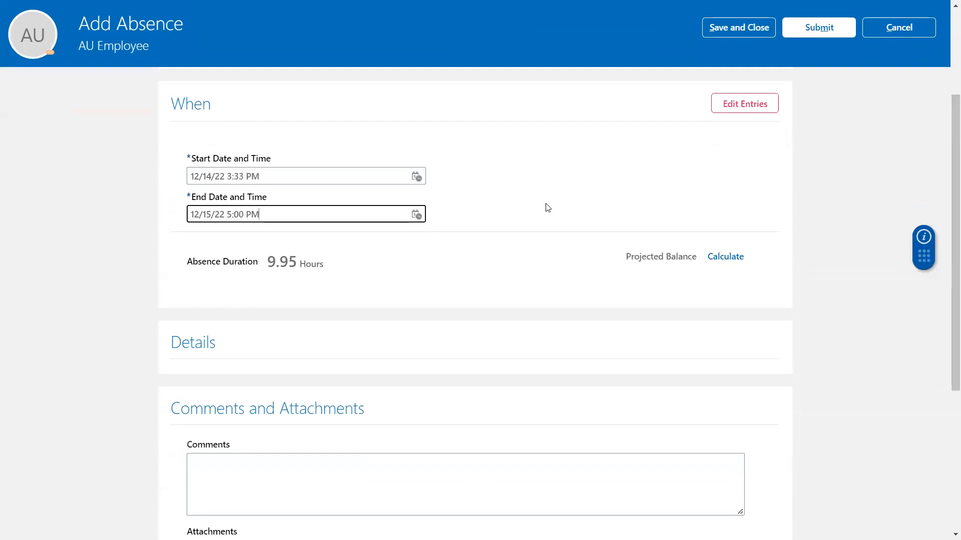
left_click(401, 458)
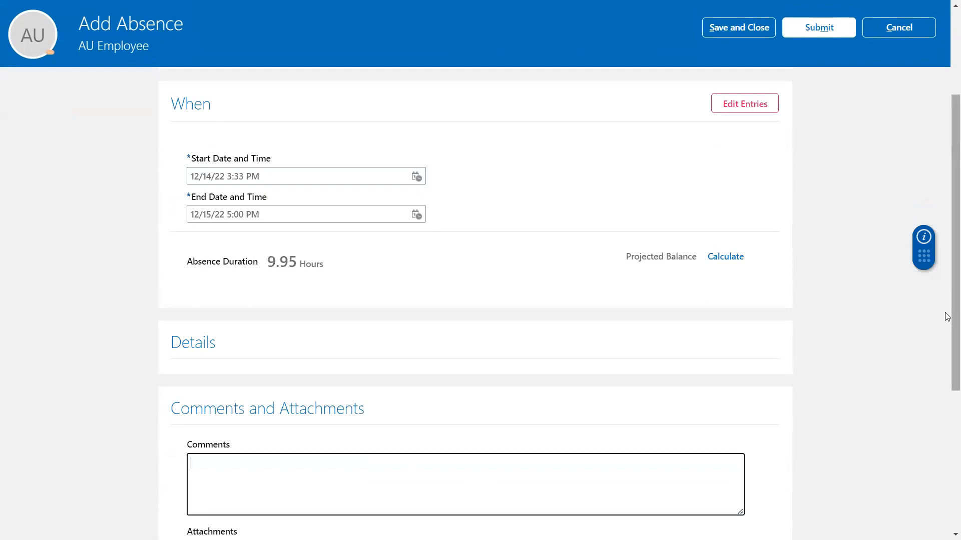
left_click_drag(947, 316, 945, 491)
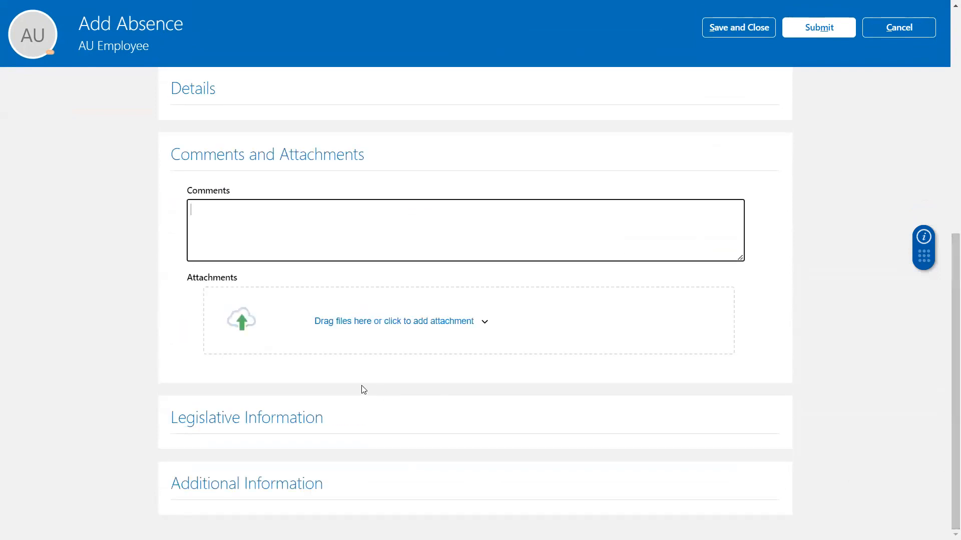
type("Annual leave")
left_click(471, 324)
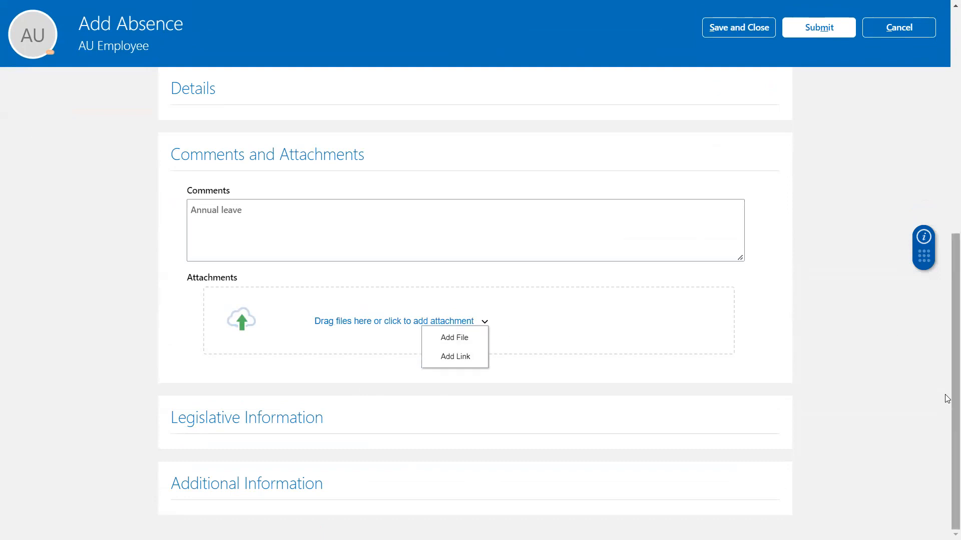
left_click_drag(946, 398, 946, 205)
left_click(814, 22)
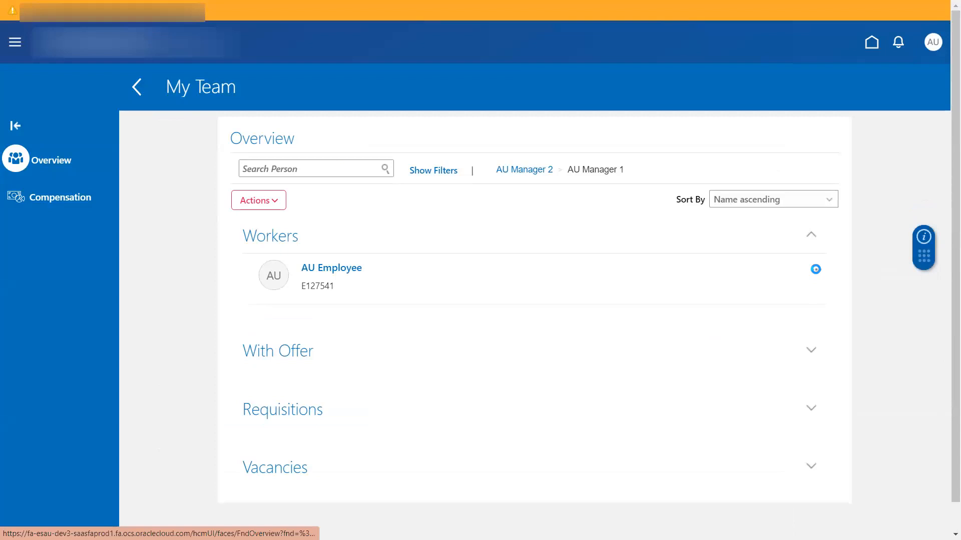
Open the Existing Absences page for AU Employee from the worker's available actions.
left_click(816, 269)
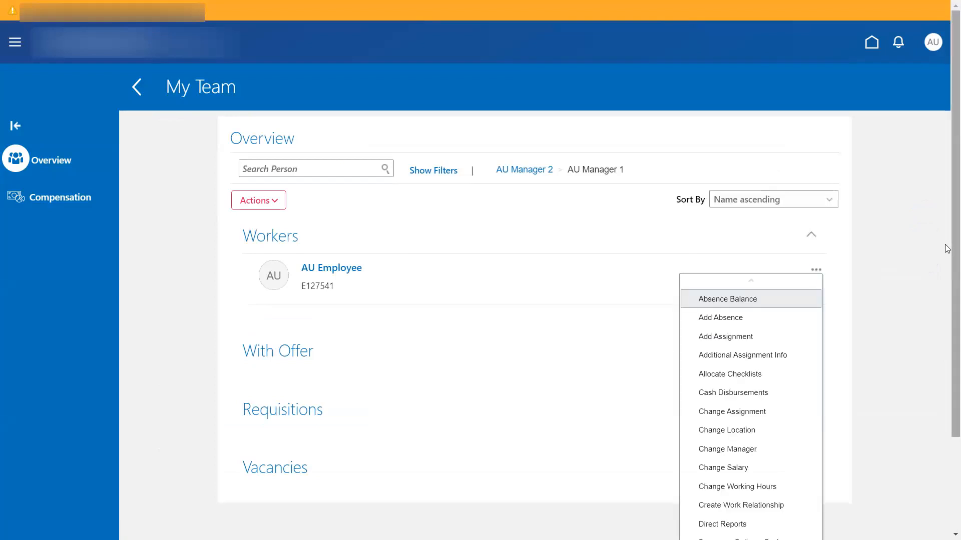
scroll(947, 248, "down", 2)
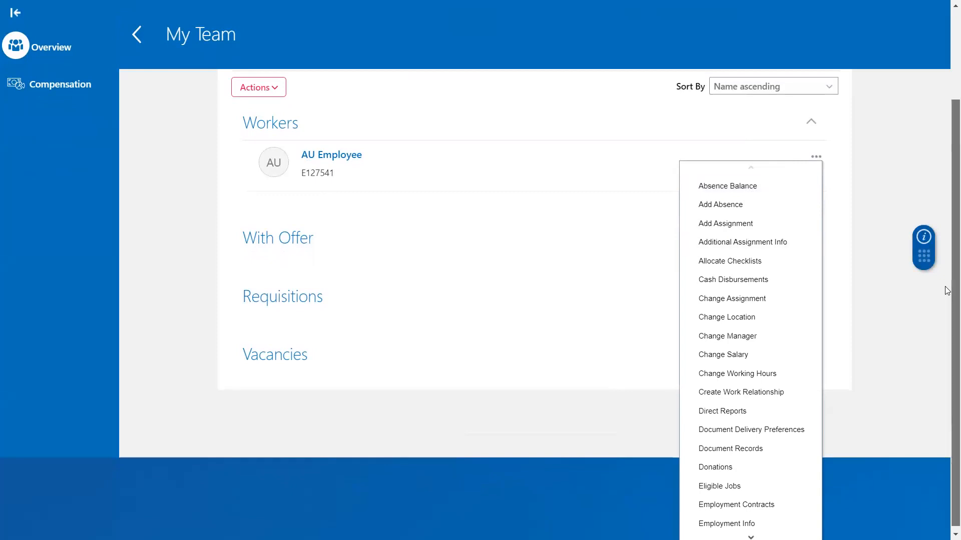
scroll(945, 295, "down", 1)
left_click(750, 533)
left_click(750, 533)
left_click(750, 533)
left_click(750, 533)
left_click(751, 534)
left_click(751, 533)
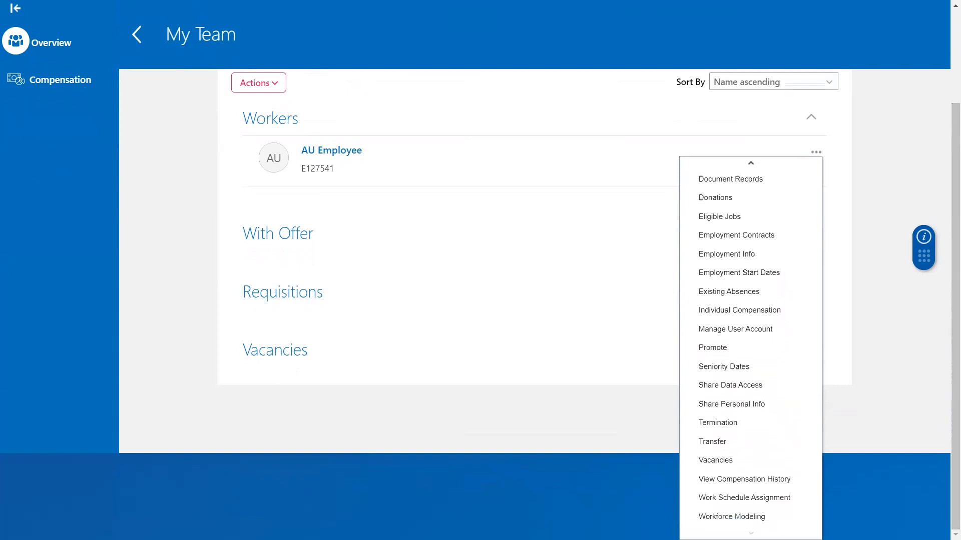
left_click(739, 292)
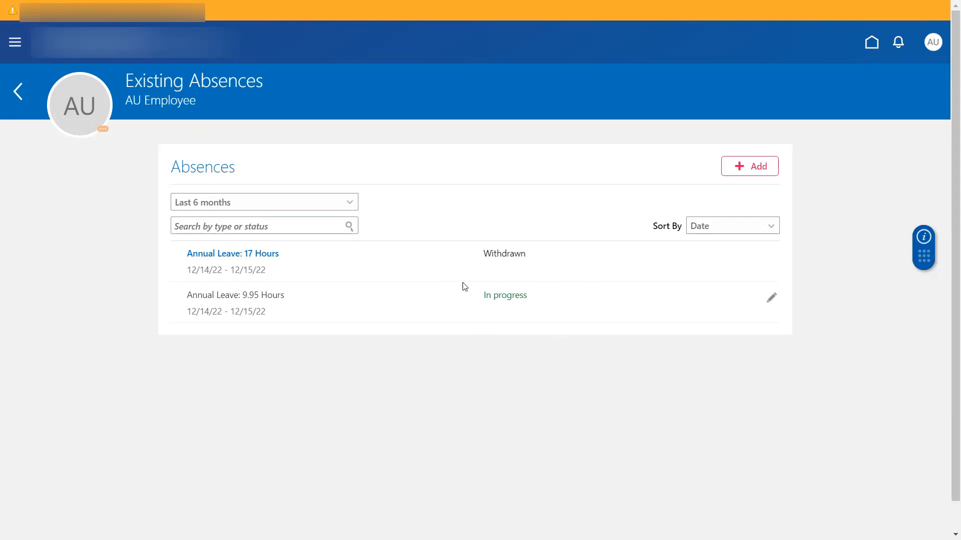
left_click(322, 206)
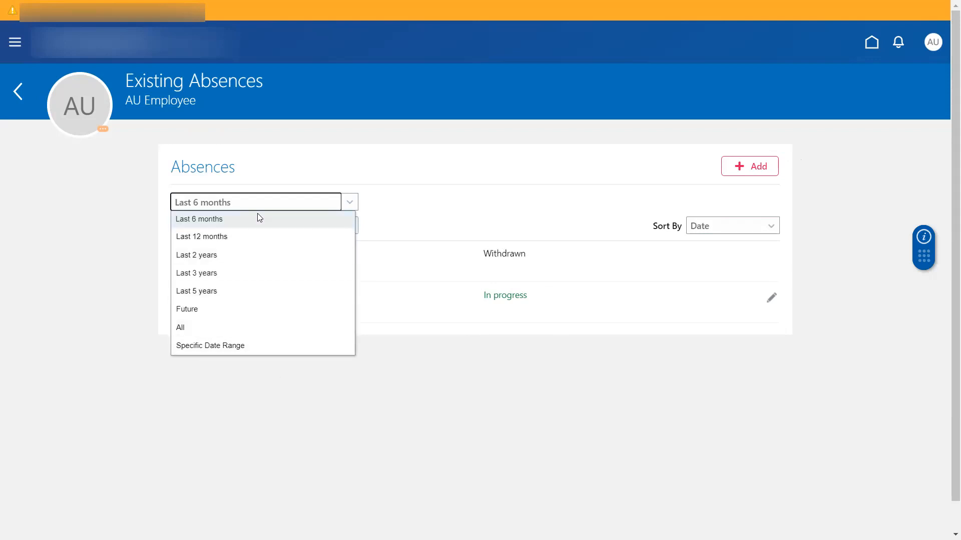
left_click(153, 215)
left_click(245, 229)
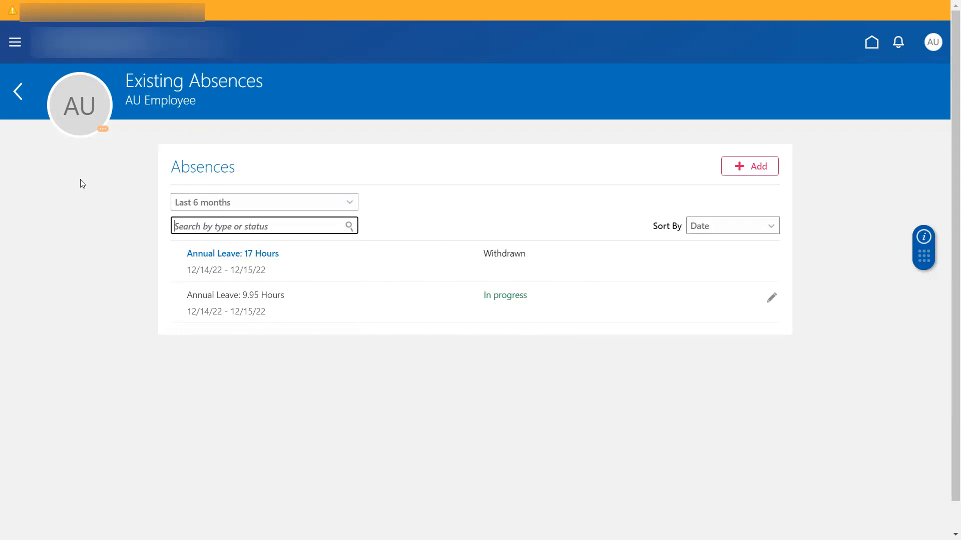
Return to the My Team overview and reopen the Existing Absences page for AU Employee.
left_click(18, 95)
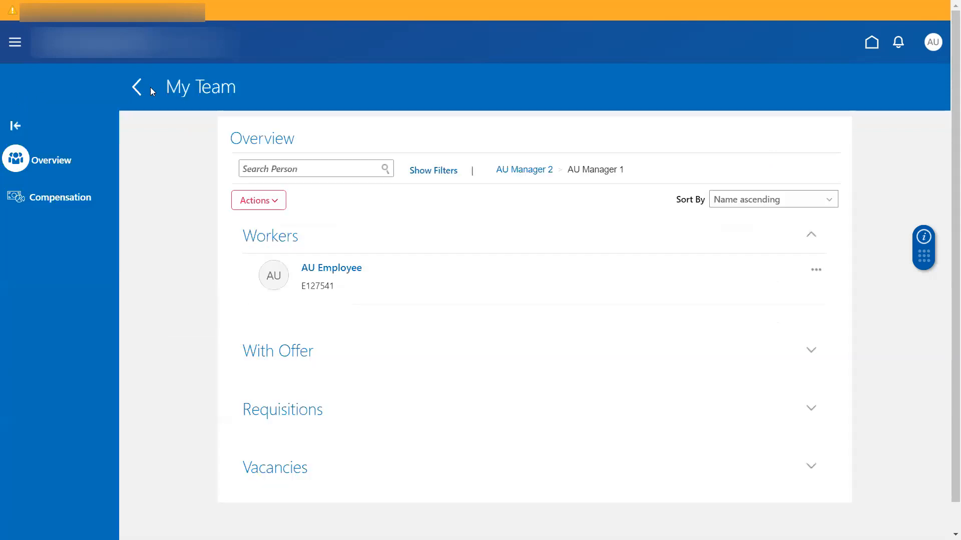
left_click(816, 270)
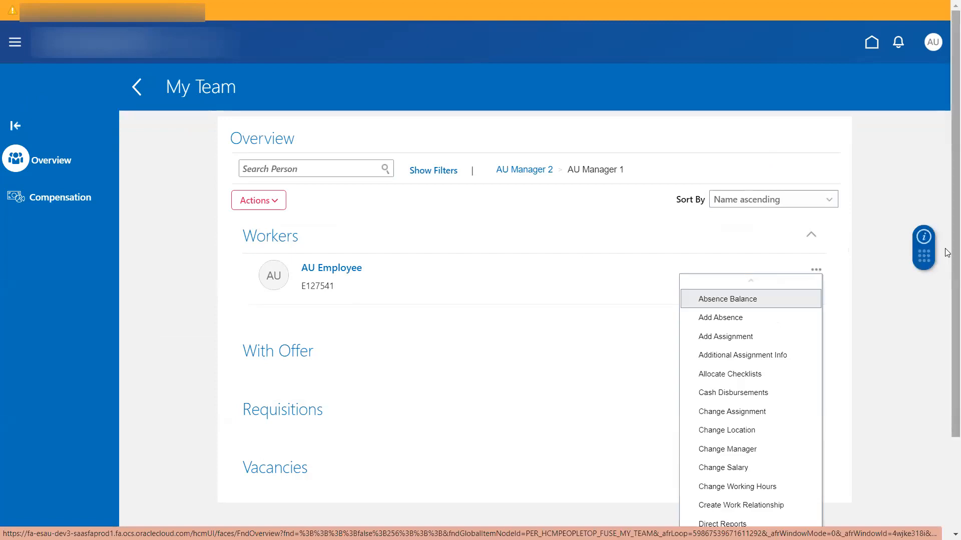
left_click_drag(948, 283, 945, 421)
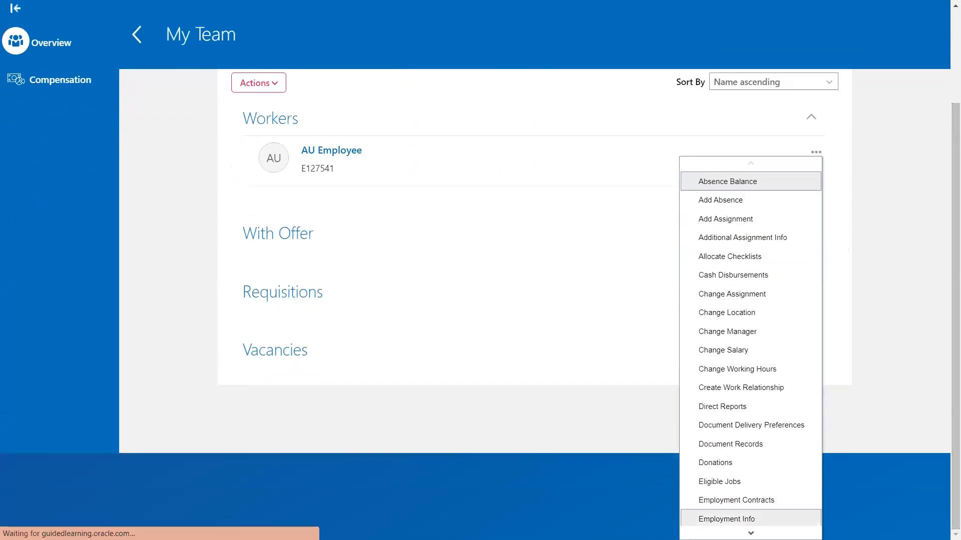
left_click(751, 534)
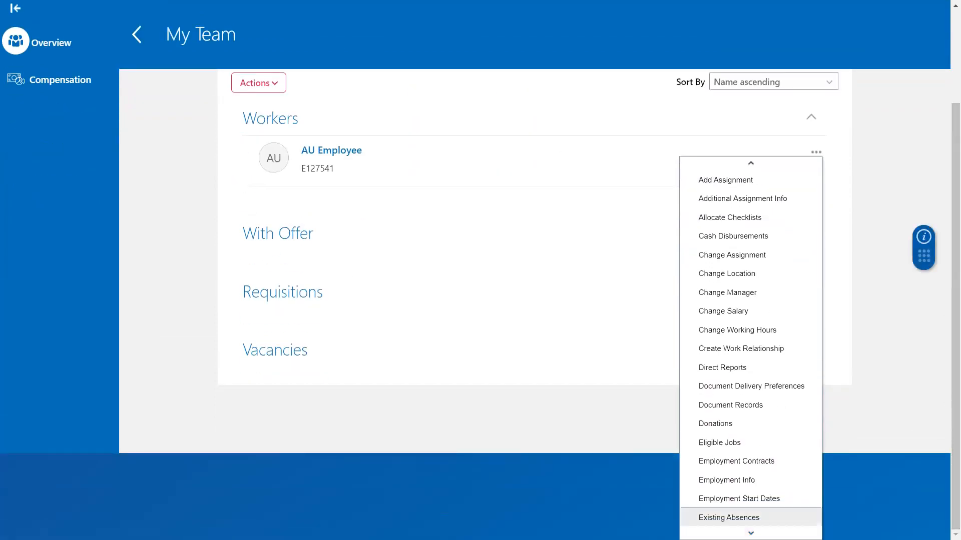
left_click(544, 296)
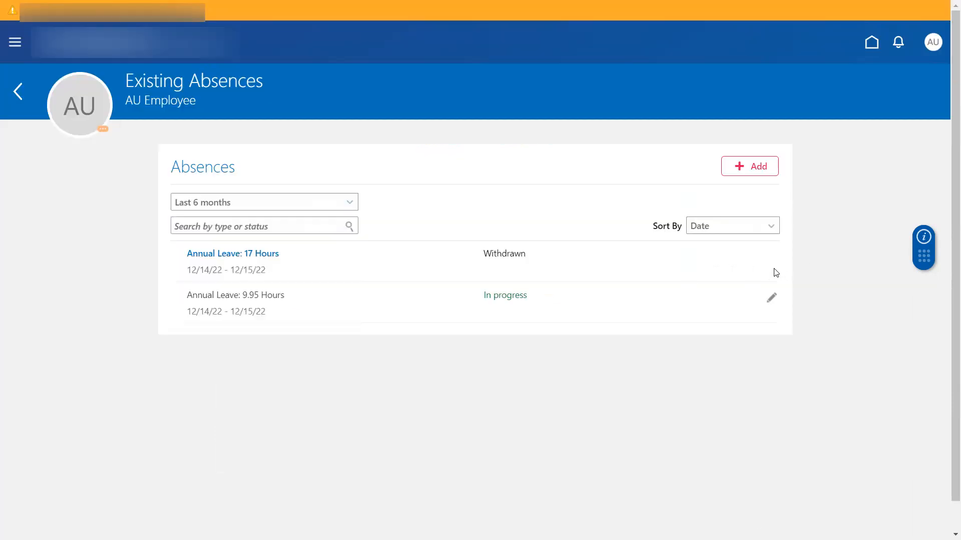
Delete AU Employee's in-progress Annual Leave absence for 12/14/22 - 12/15/22 and return to the My Team overview.
left_click(770, 298)
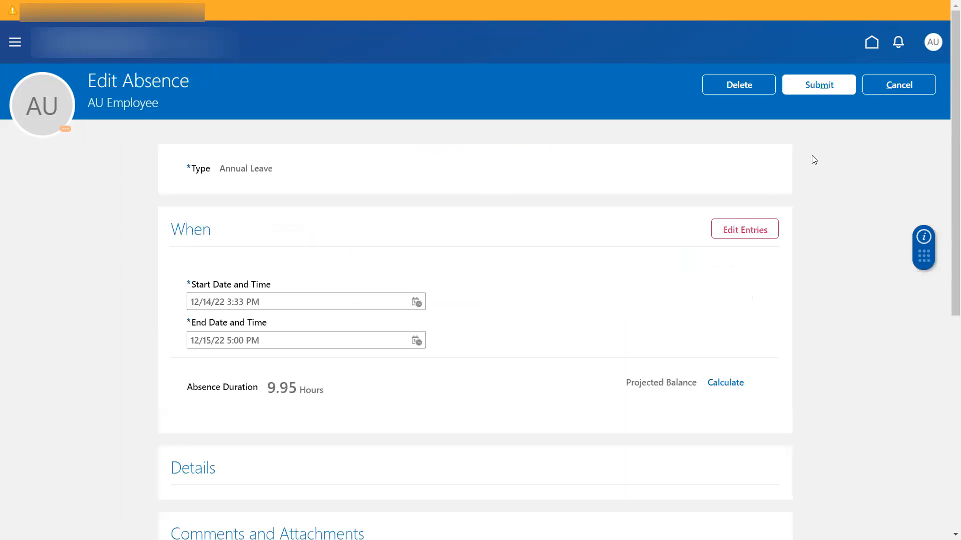
left_click(745, 84)
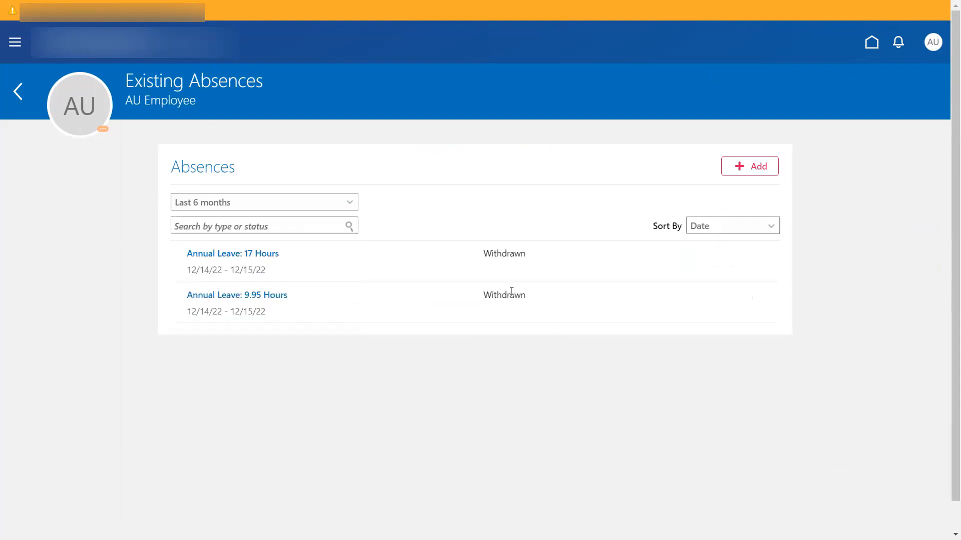
left_click(15, 93)
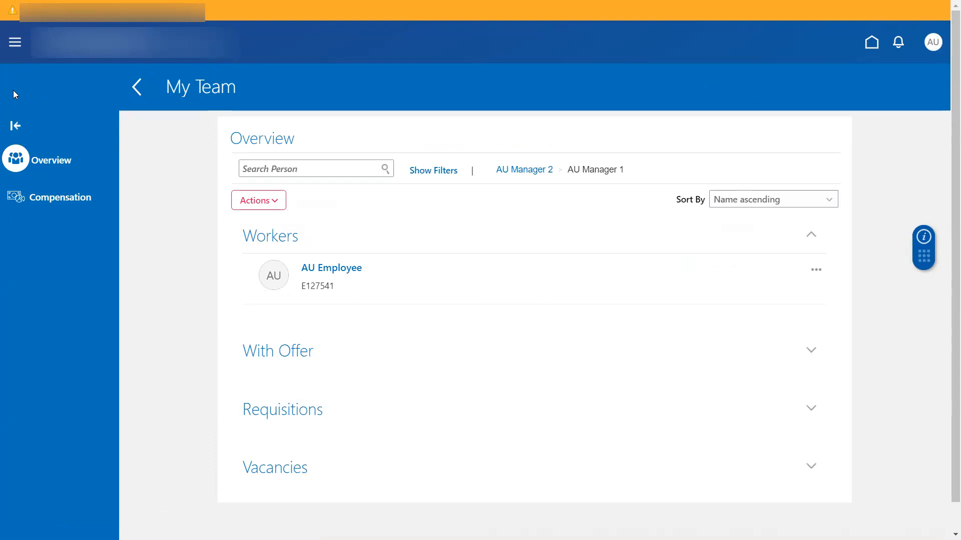
Open AU Employee's Absence Balance from the My Team overview and view the Annual Leave plan balance.
left_click(136, 87)
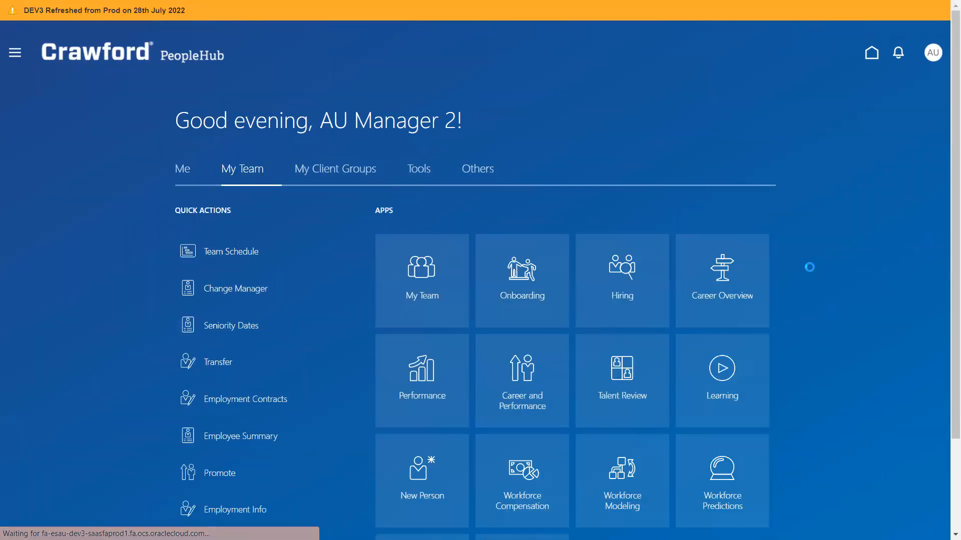
left_click(425, 276)
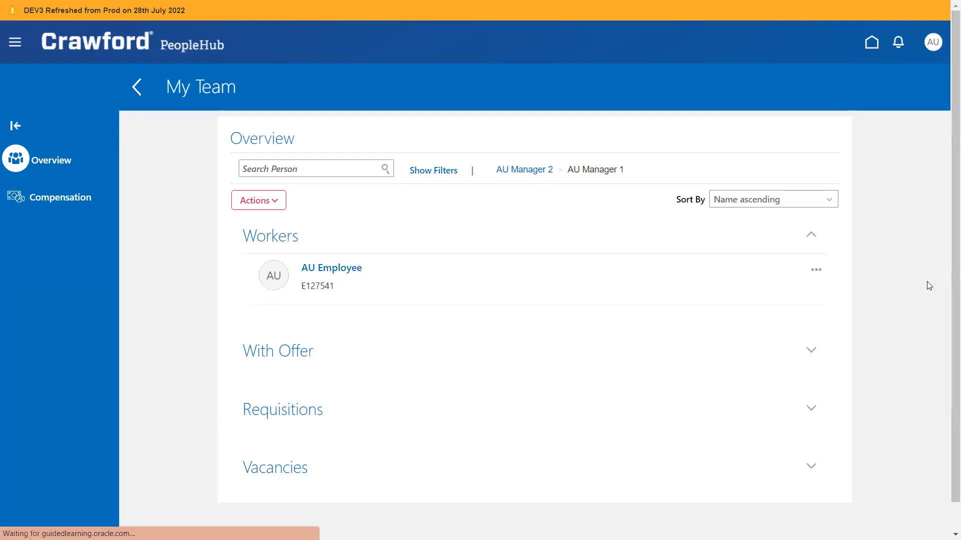
left_click(813, 270)
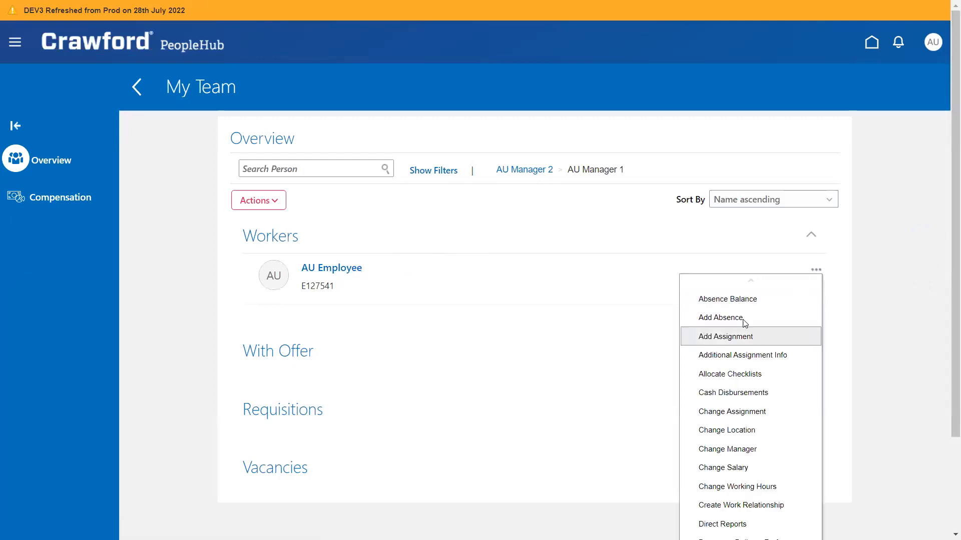
left_click(736, 300)
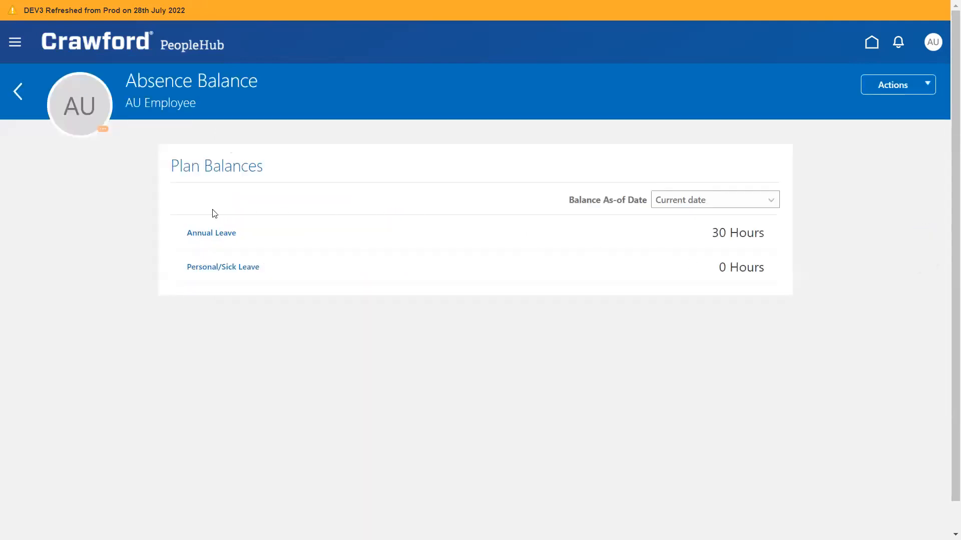
left_click(219, 238)
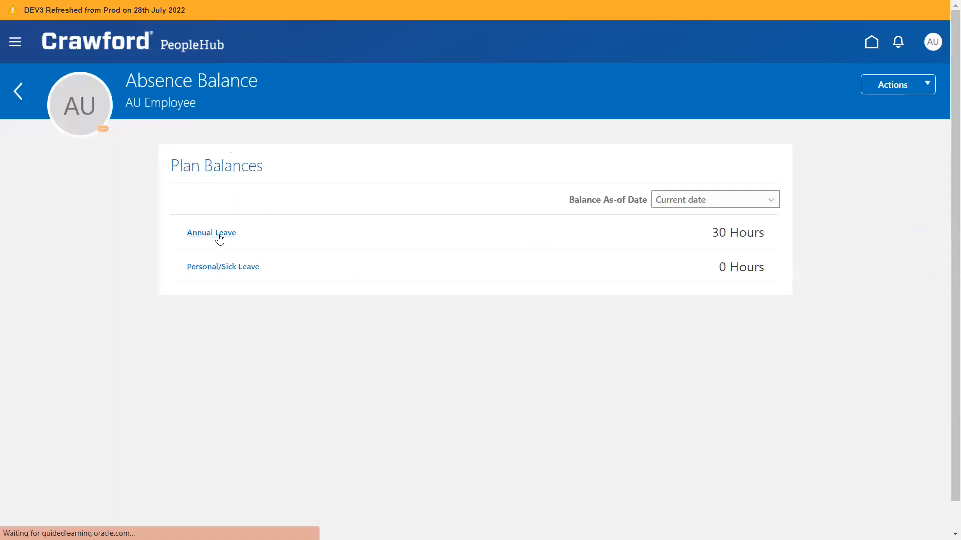
left_click(219, 238)
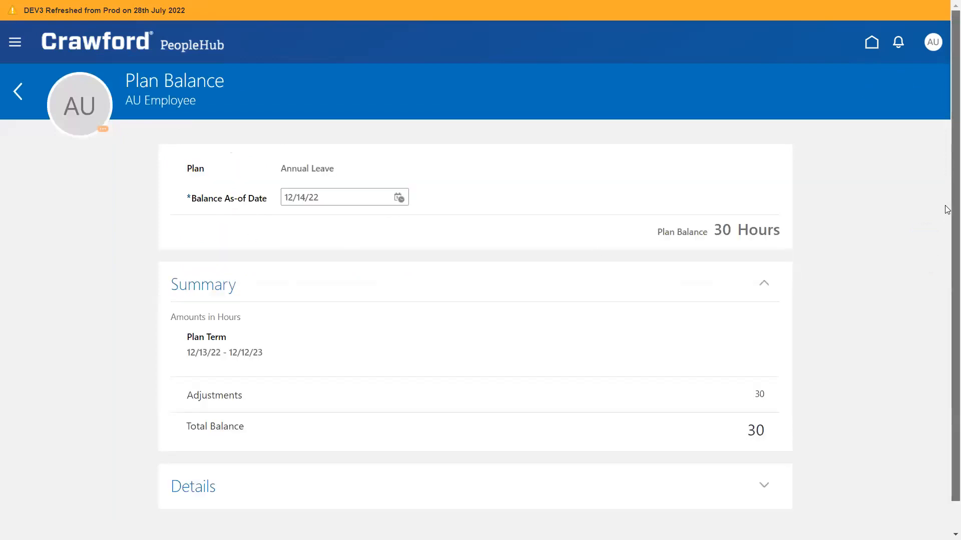
Expand the Annual Leave plan balance details and examine the listed entries alongside the summary.
scroll(947, 209, "down", 1)
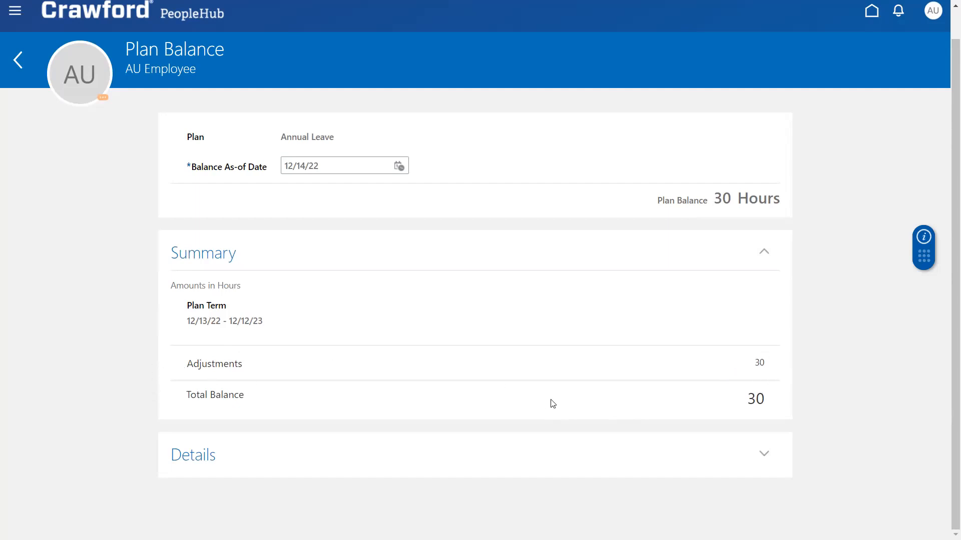
left_click(765, 453)
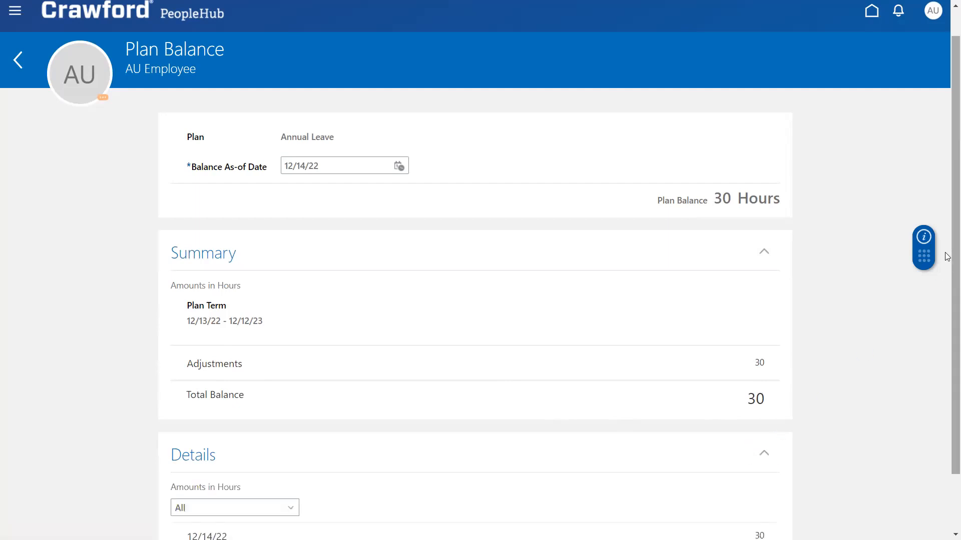
scroll(946, 337, "down", 2)
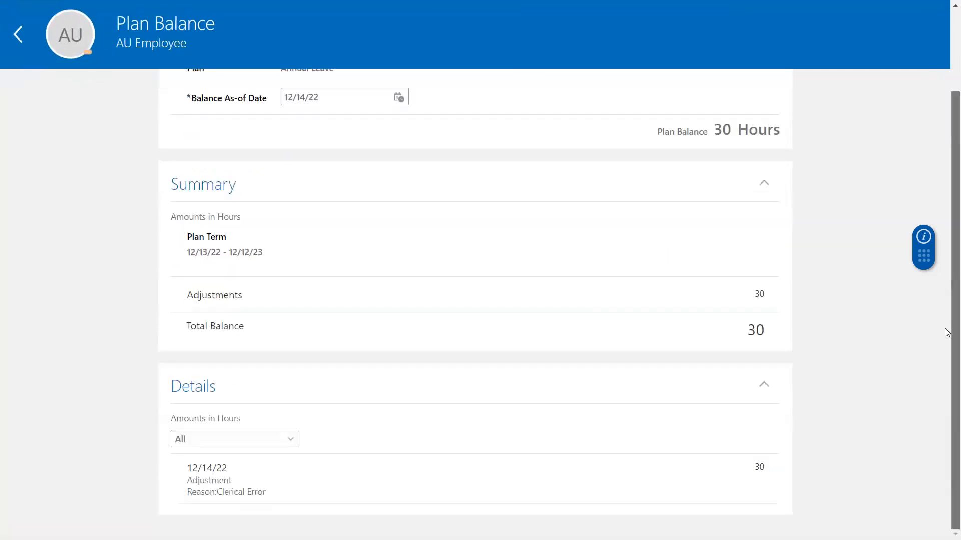
scroll(946, 332, "up", 3)
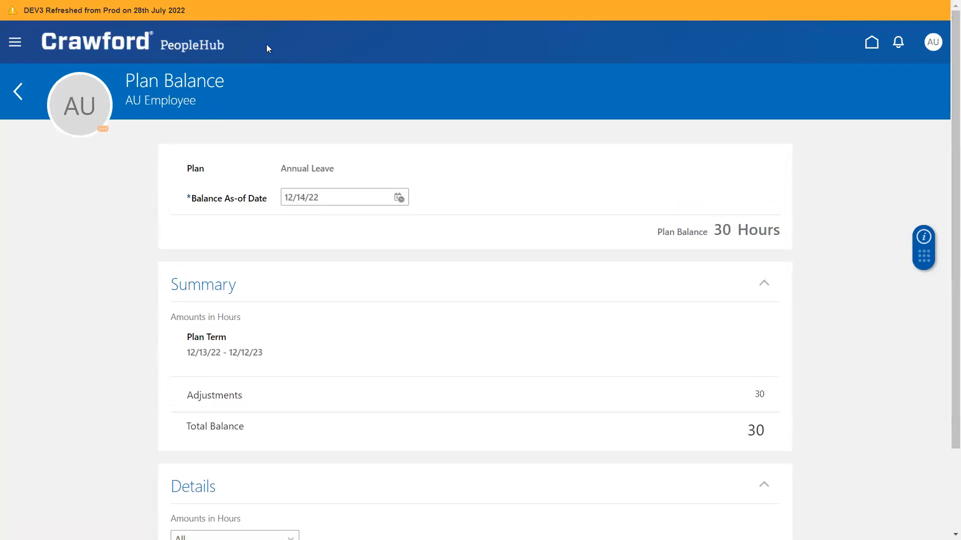